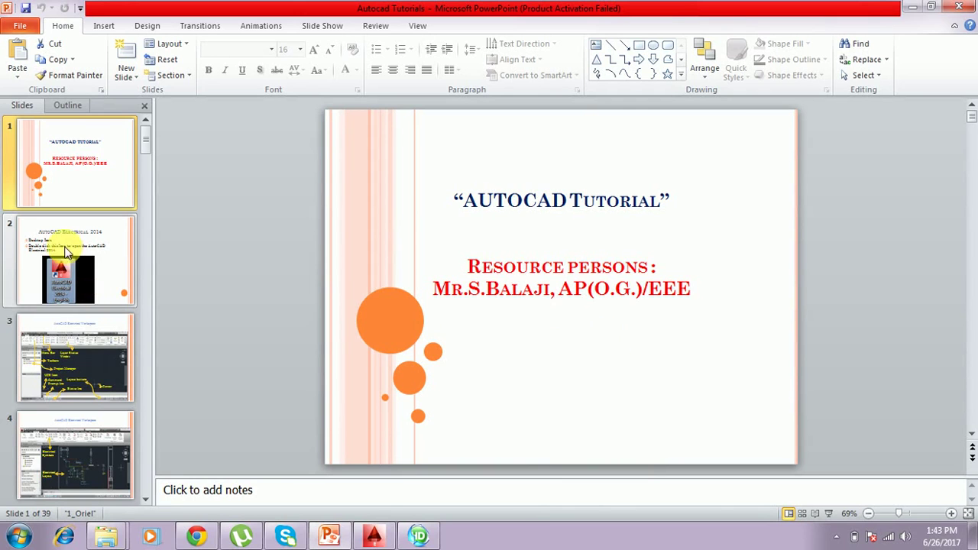
Scroll the thumbnail pane down to slide 19 on the Polygon (pol) command
{"action": "scroll", "coordinate": [69, 245], "scroll_direction": "down", "scroll_amount": 5}
{"action": "scroll", "coordinate": [79, 266], "scroll_direction": "down", "scroll_amount": 3}
{"action": "scroll", "coordinate": [80, 265], "scroll_direction": "down", "scroll_amount": 1}
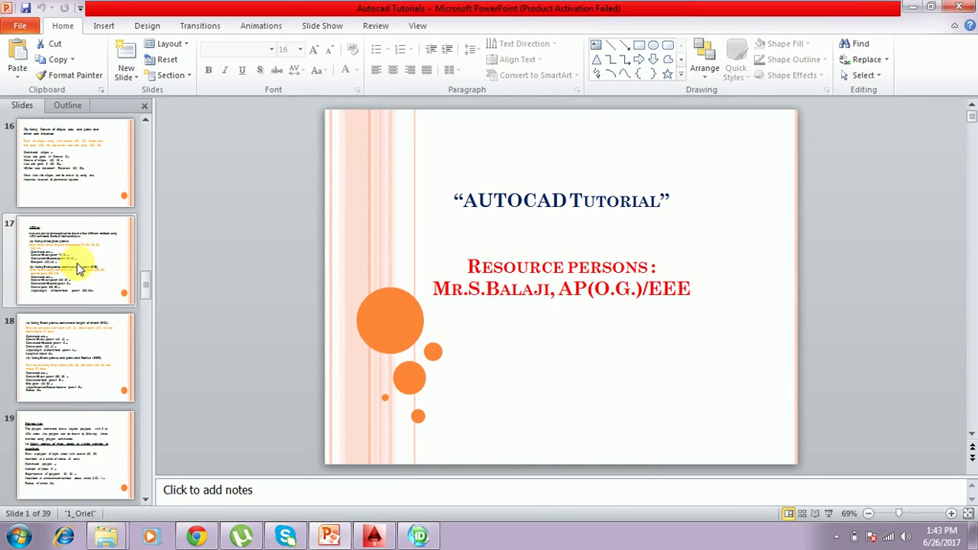
{"action": "scroll", "coordinate": [80, 306], "scroll_direction": "down", "scroll_amount": 1}
{"action": "scroll", "coordinate": [80, 346], "scroll_direction": "down", "scroll_amount": 1}
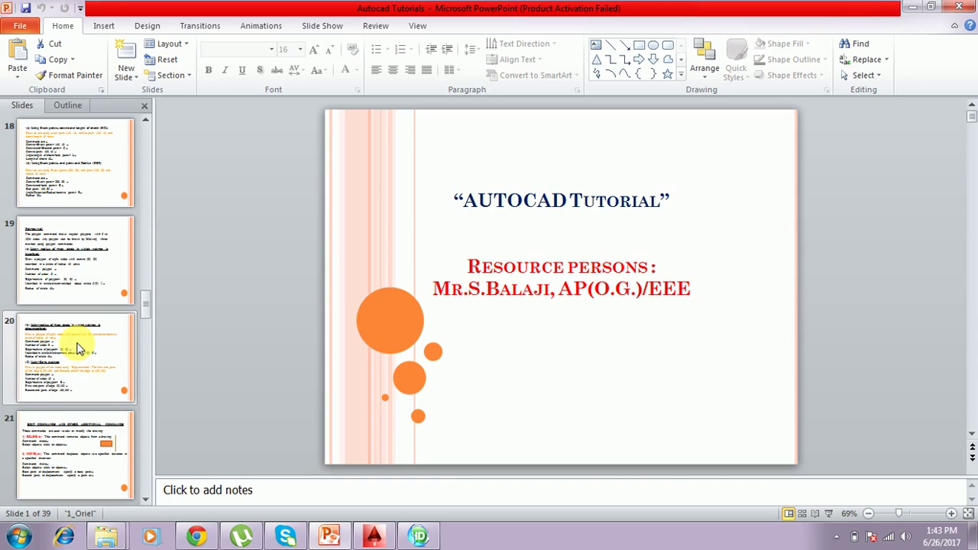
{"action": "left_click", "coordinate": [80, 242]}
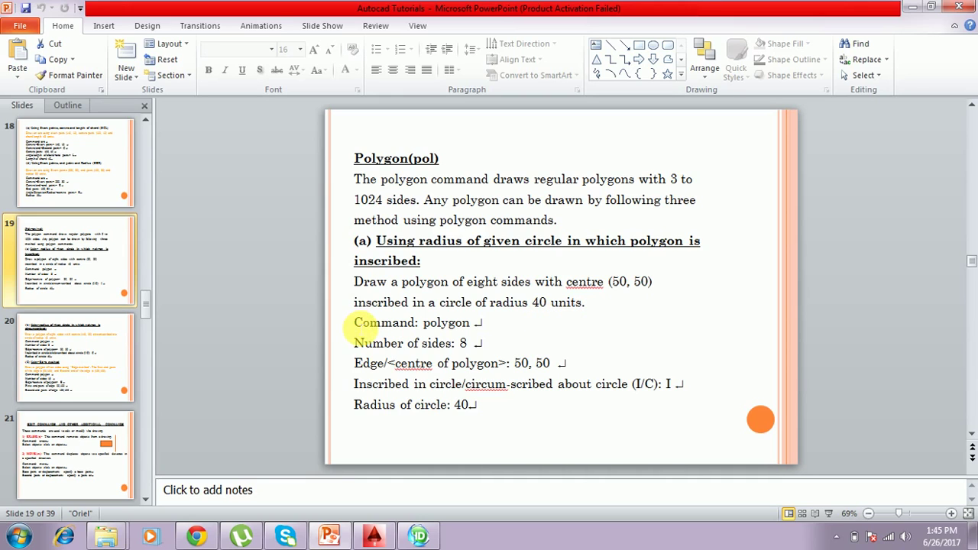
Start an eight-sided POL polygon centred at 50,50, checking the slide's command steps
{"action": "left_click_drag", "start_coordinate": [359, 324], "coordinate": [480, 404]}
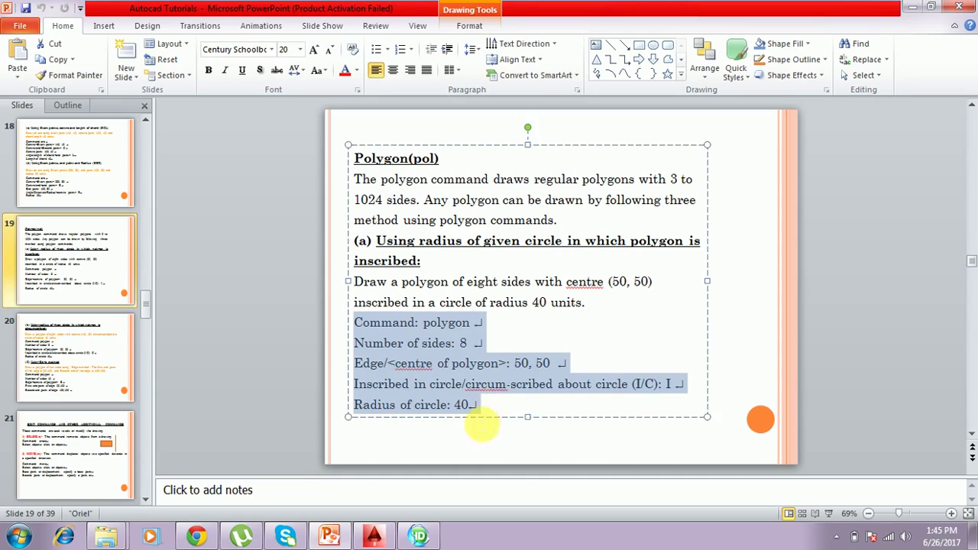
{"action": "left_click", "coordinate": [418, 438]}
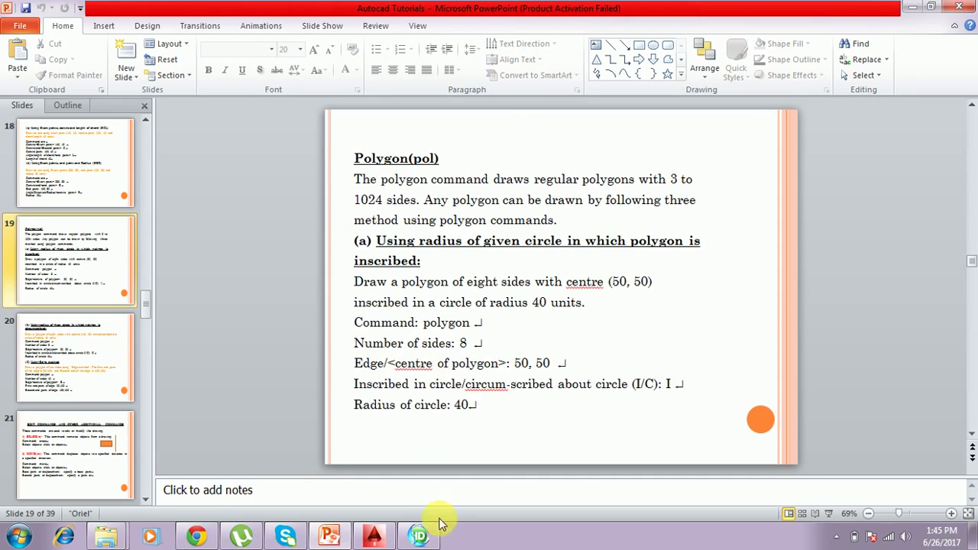
{"action": "left_click", "coordinate": [377, 537]}
{"action": "type", "text": "POL"}
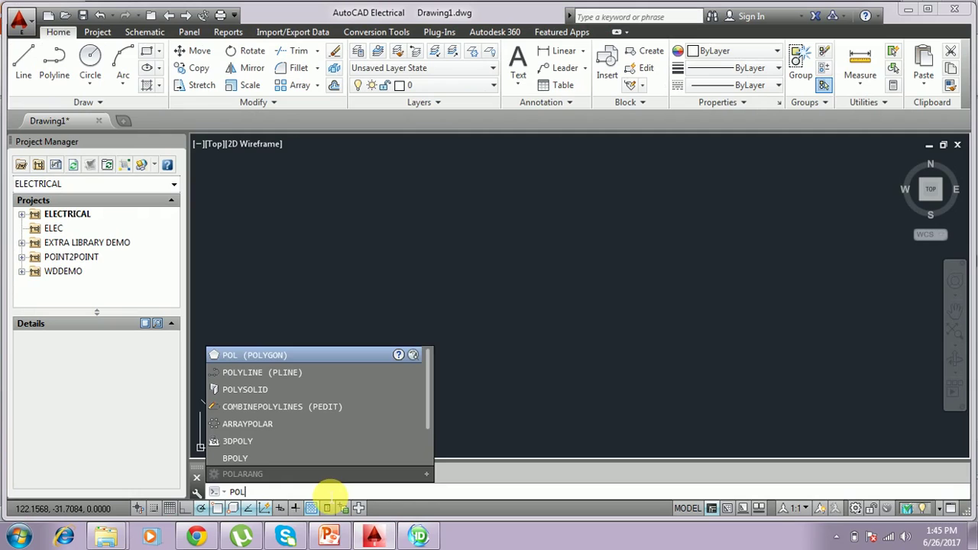
{"action": "key", "text": "Return"}
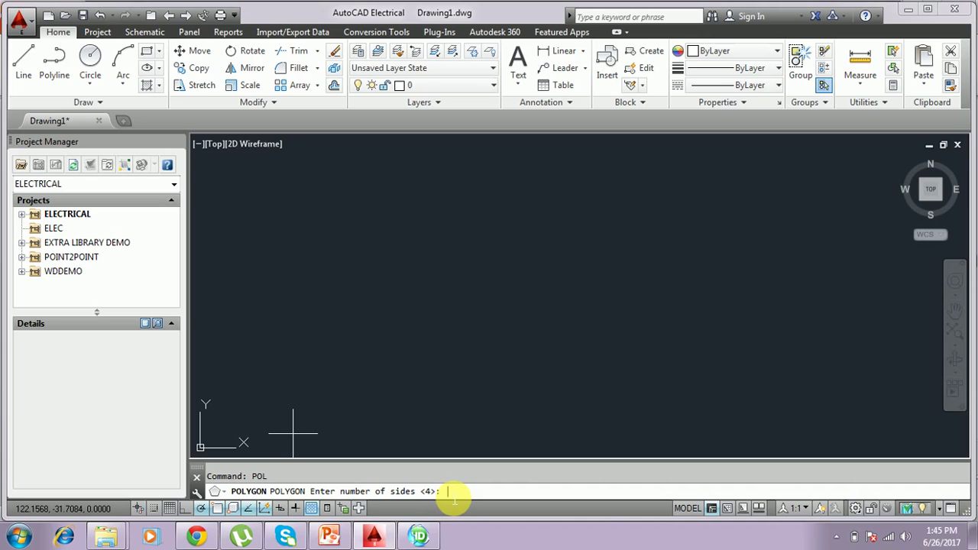
{"action": "type", "text": "8"}
{"action": "key", "text": "Return"}
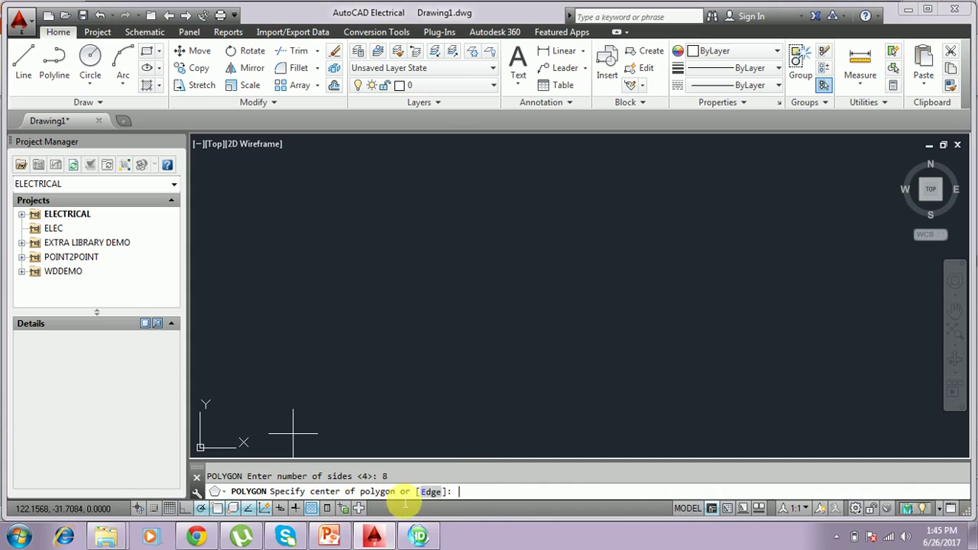
{"action": "type", "text": "50,50"}
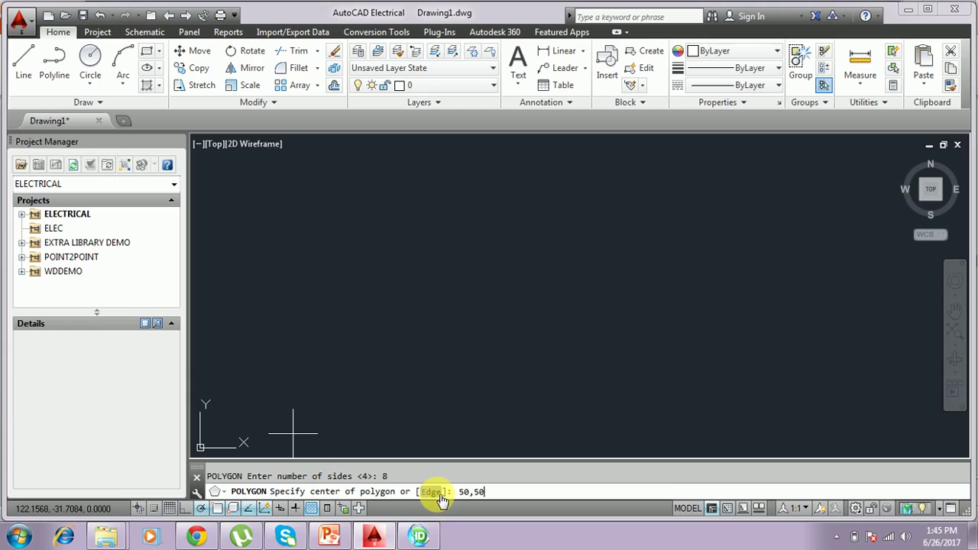
{"action": "key", "text": "Return"}
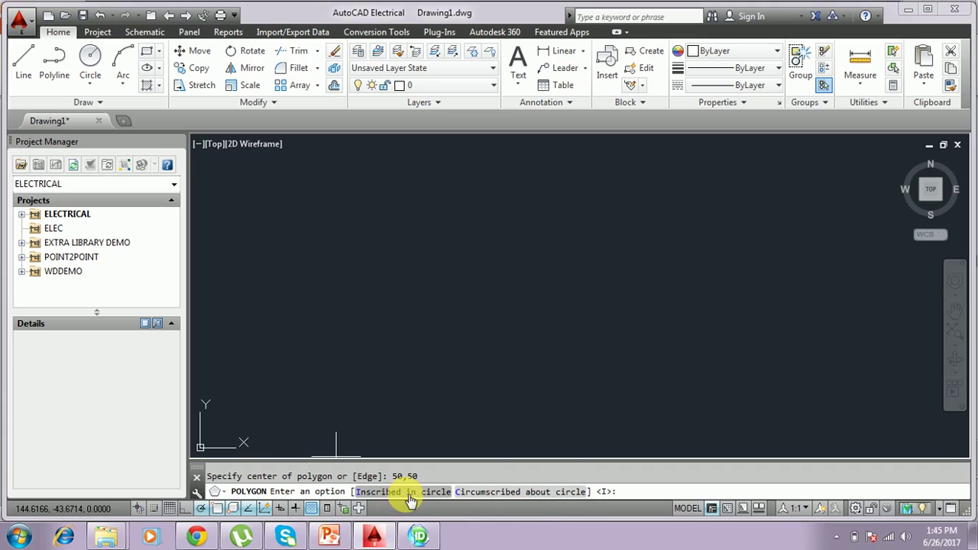
{"action": "left_click", "coordinate": [374, 539]}
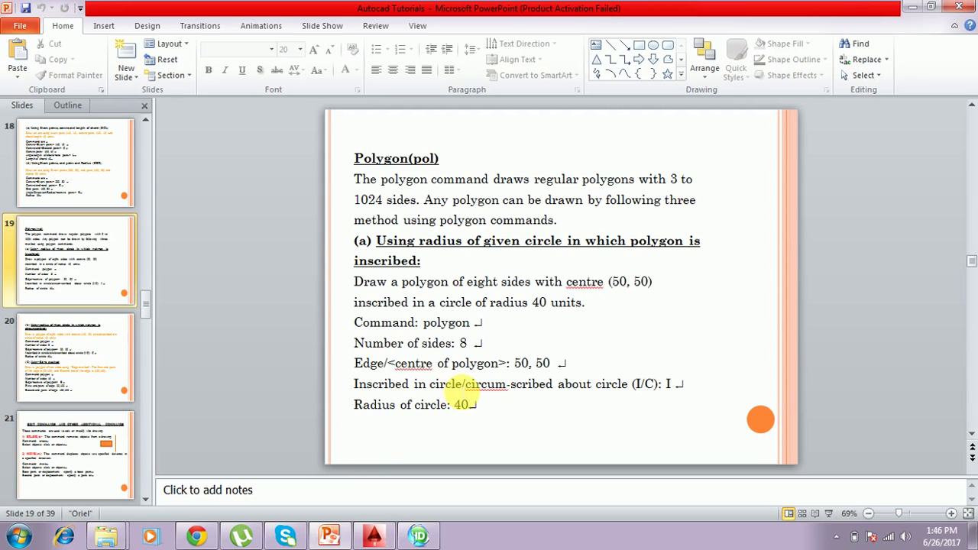
Accept Inscribed and enter radius 40 to finish the octagon at 50,50
{"action": "left_click", "coordinate": [377, 539]}
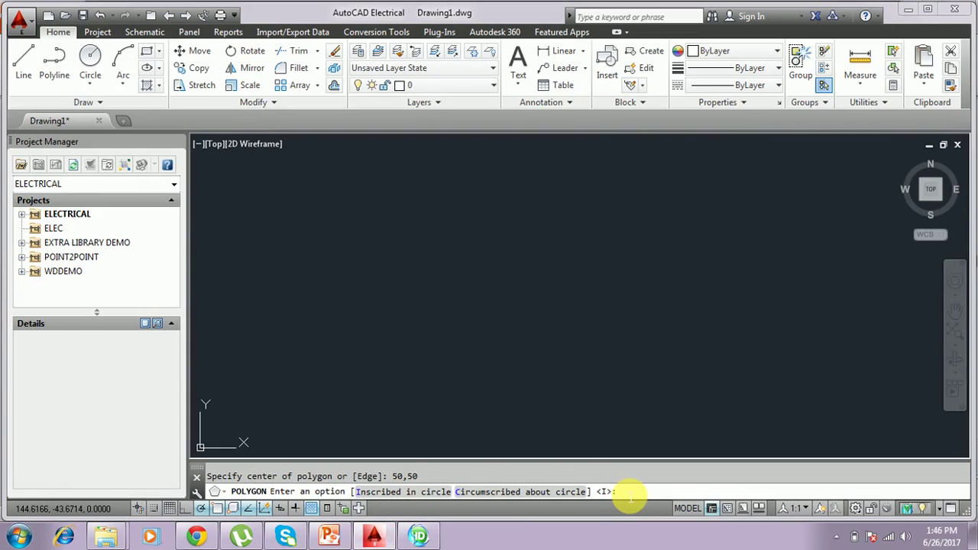
{"action": "key", "text": "Return"}
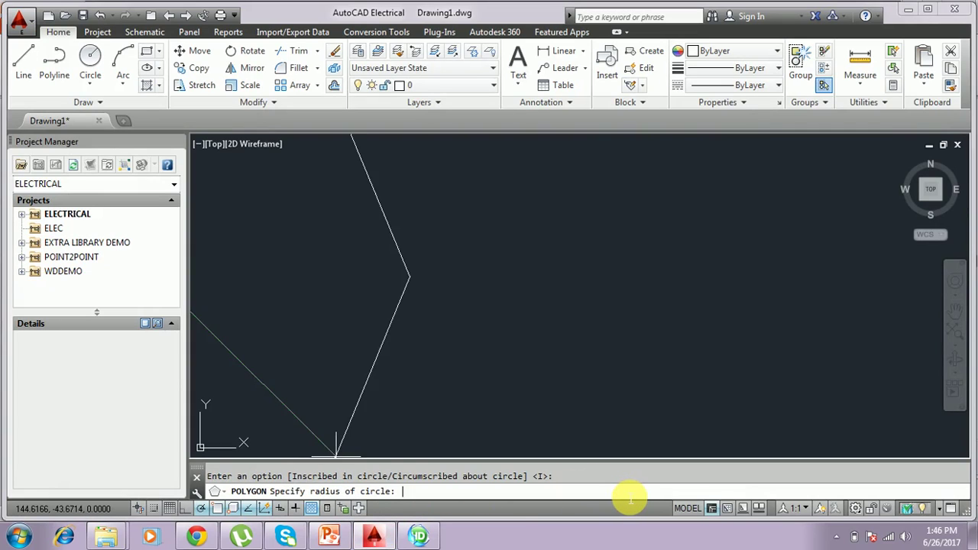
{"action": "scroll", "coordinate": [482, 327], "scroll_direction": "down", "scroll_amount": 2}
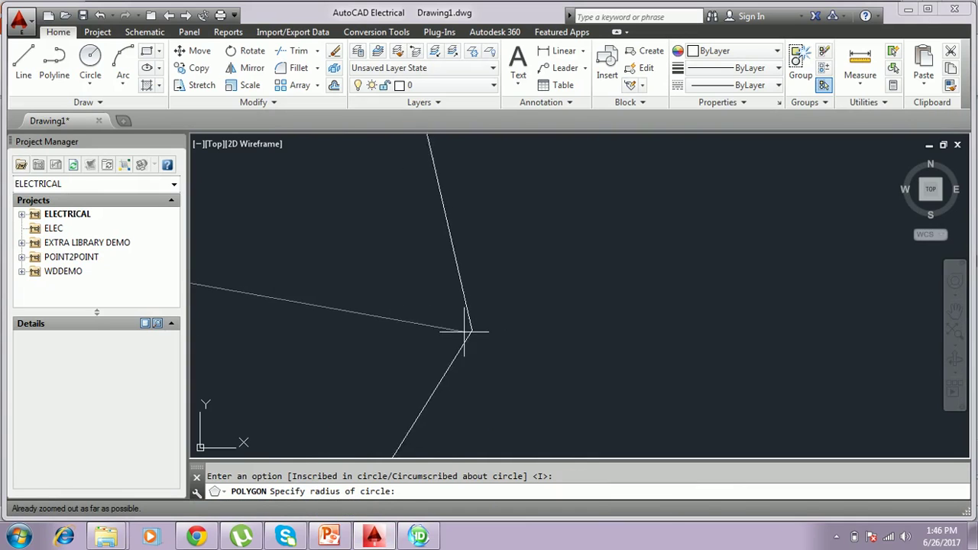
{"action": "middle_click_drag", "start_coordinate": [295, 295], "coordinate": [354, 242]}
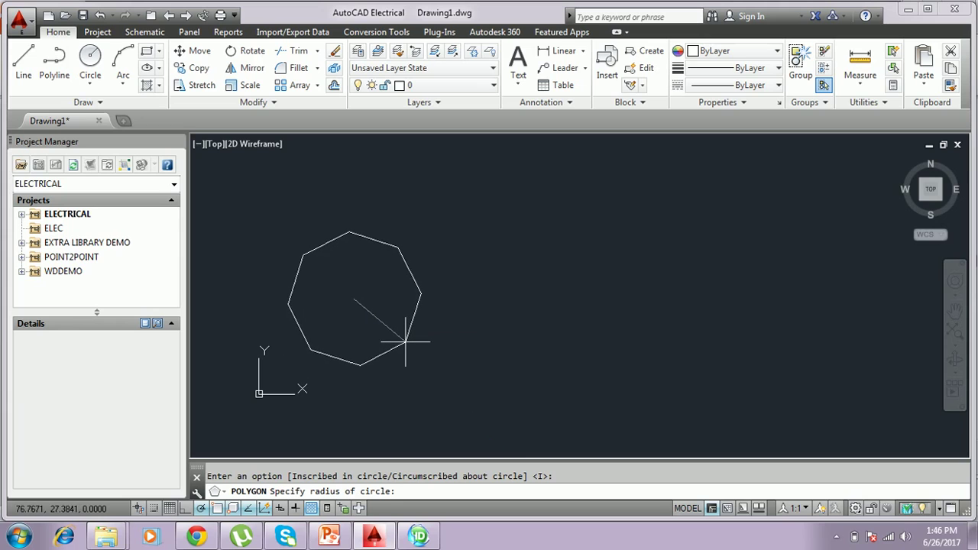
{"action": "left_click", "coordinate": [336, 538]}
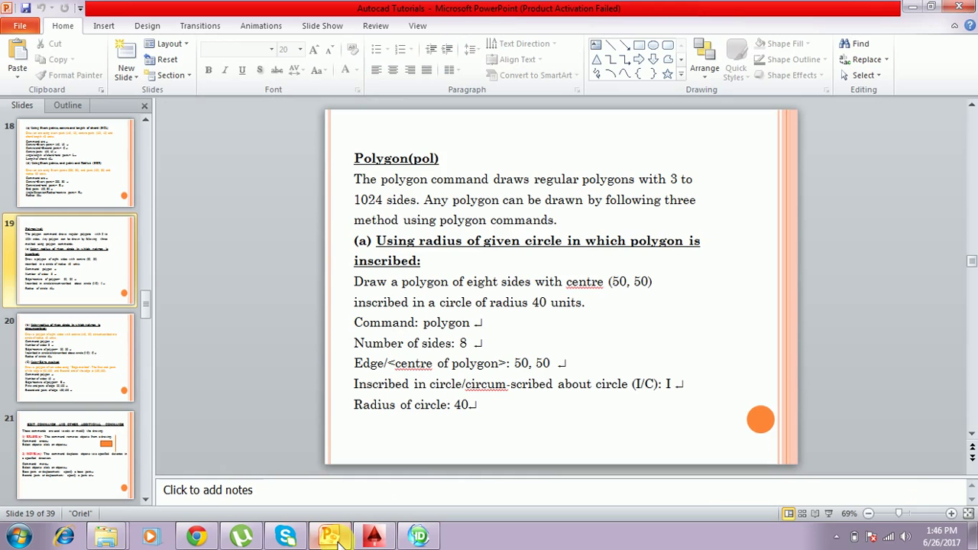
{"action": "left_click", "coordinate": [379, 537]}
{"action": "left_click", "coordinate": [384, 503]}
{"action": "type", "text": "40"}
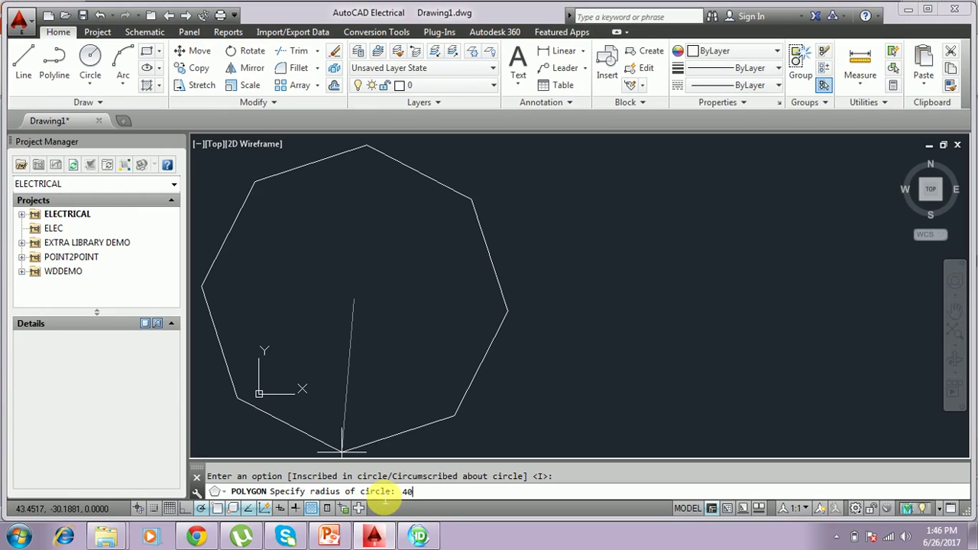
{"action": "key", "text": "Return"}
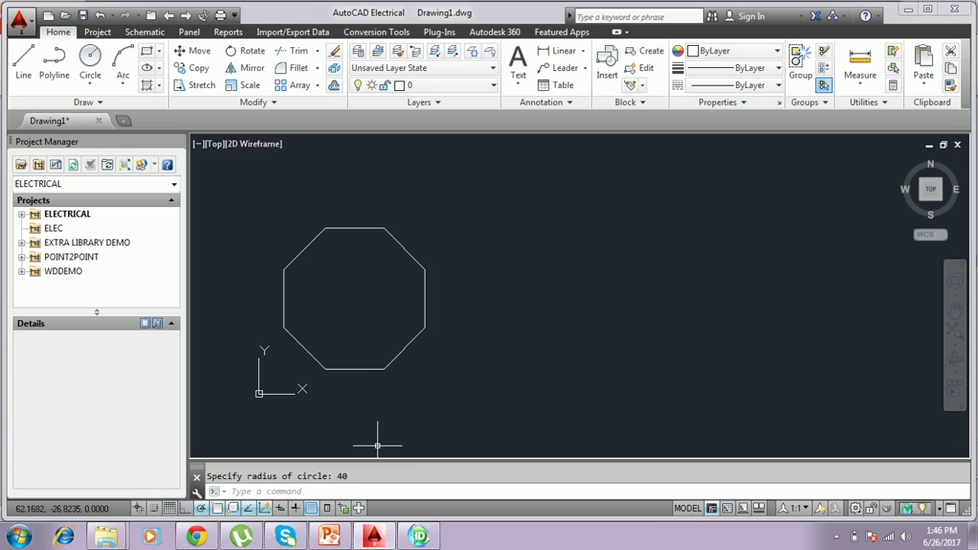
Switch to PowerPoint and scroll to slide 20 with the circumscribed and Edge-method steps
{"action": "left_click", "coordinate": [336, 537]}
{"action": "scroll", "coordinate": [354, 308], "scroll_direction": "down", "scroll_amount": 3}
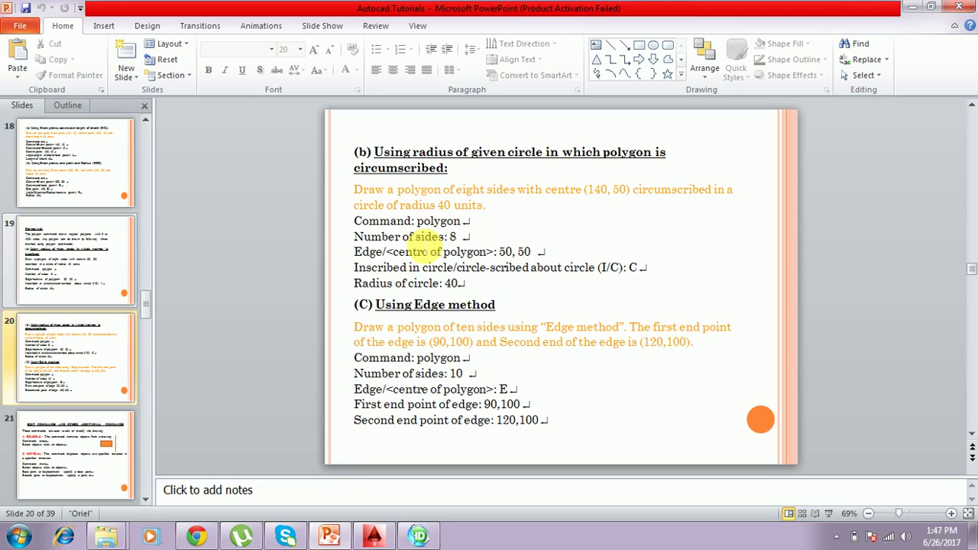
Run POL again with 10 sides, centre 100,50 and the Circumscribed option
{"action": "left_click", "coordinate": [374, 536]}
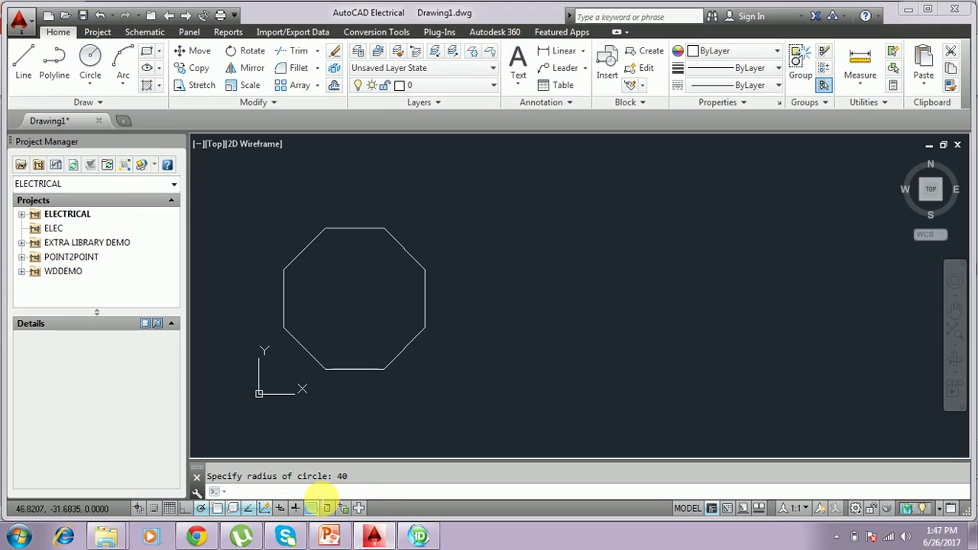
{"action": "type", "text": "pol"}
{"action": "key", "text": "Return"}
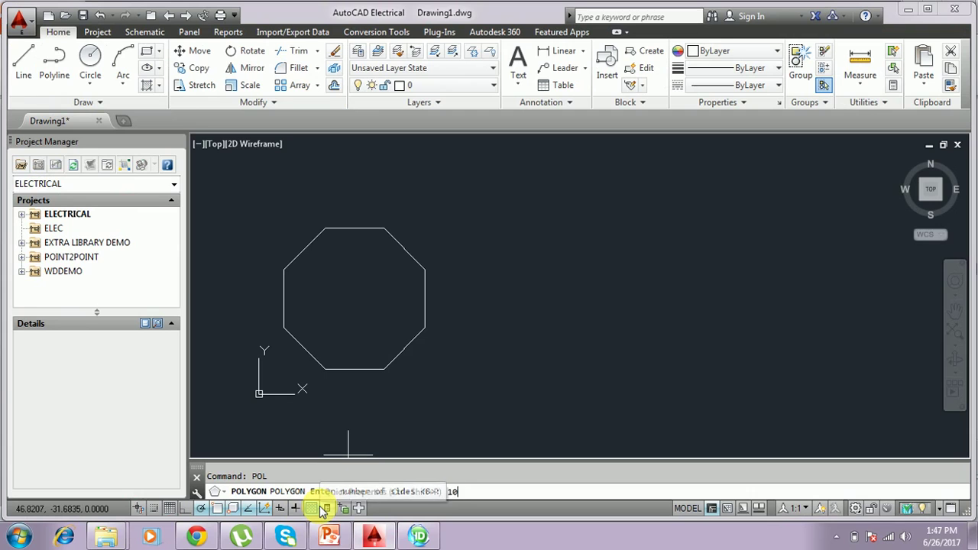
{"action": "type", "text": "10"}
{"action": "key", "text": "Return"}
{"action": "left_click", "coordinate": [316, 539]}
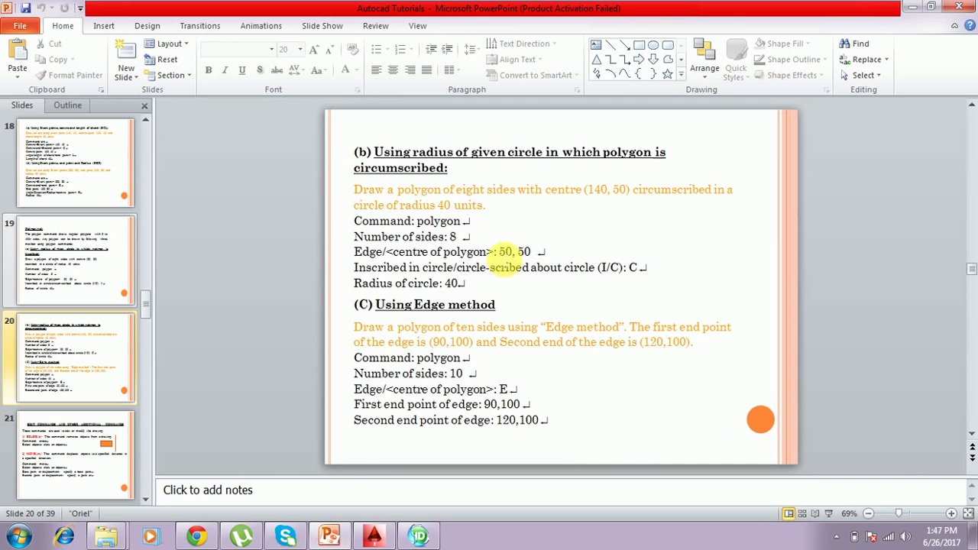
{"action": "left_click", "coordinate": [375, 537]}
{"action": "type", "text": "100,5"}
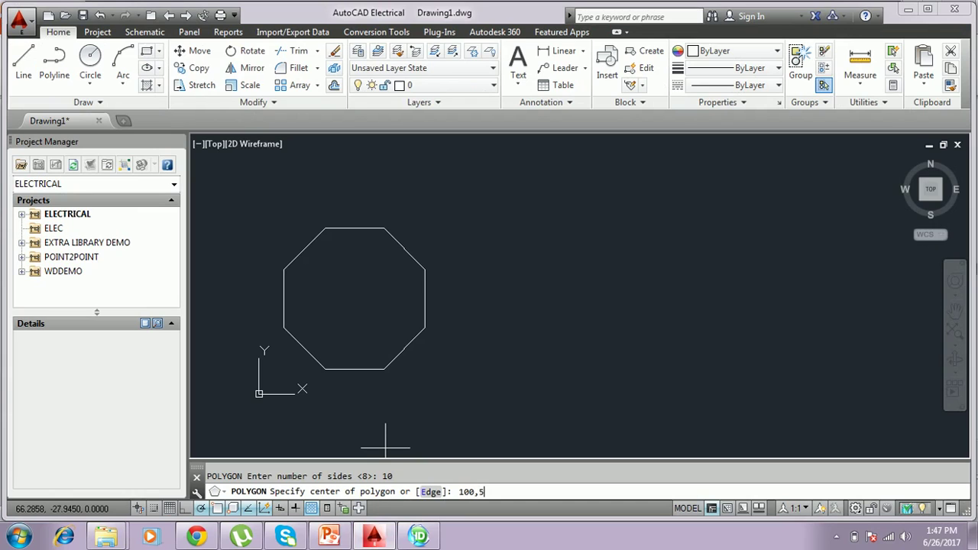
{"action": "type", "text": "0"}
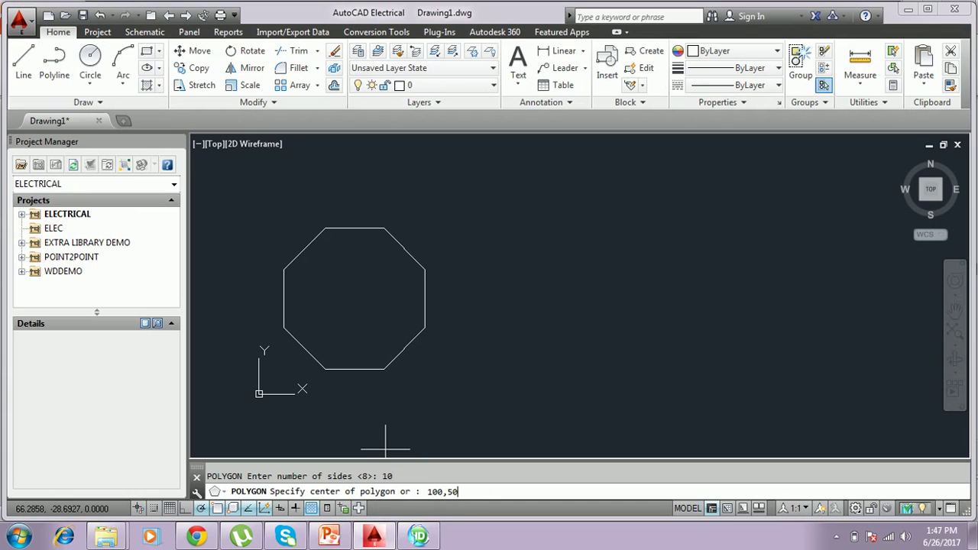
{"action": "key", "text": "Return"}
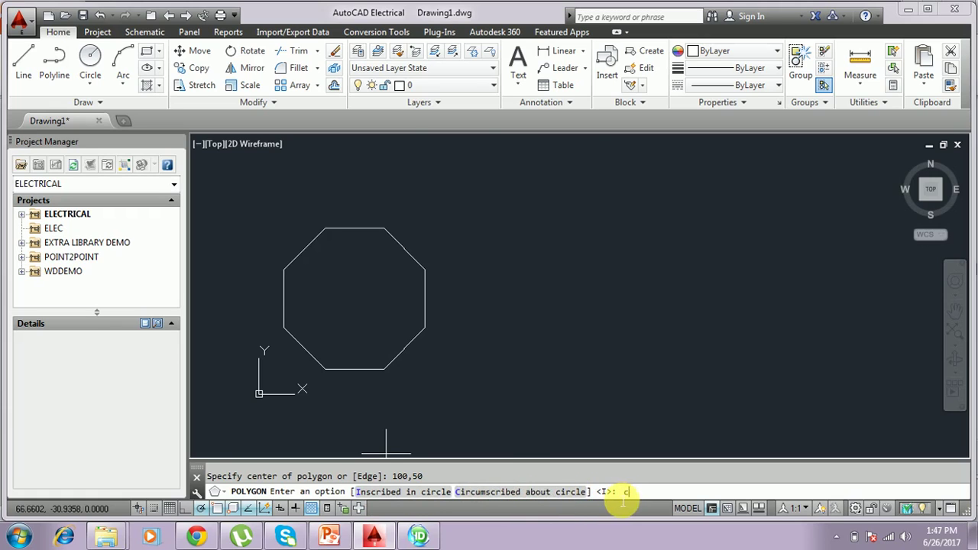
{"action": "key", "text": "Return"}
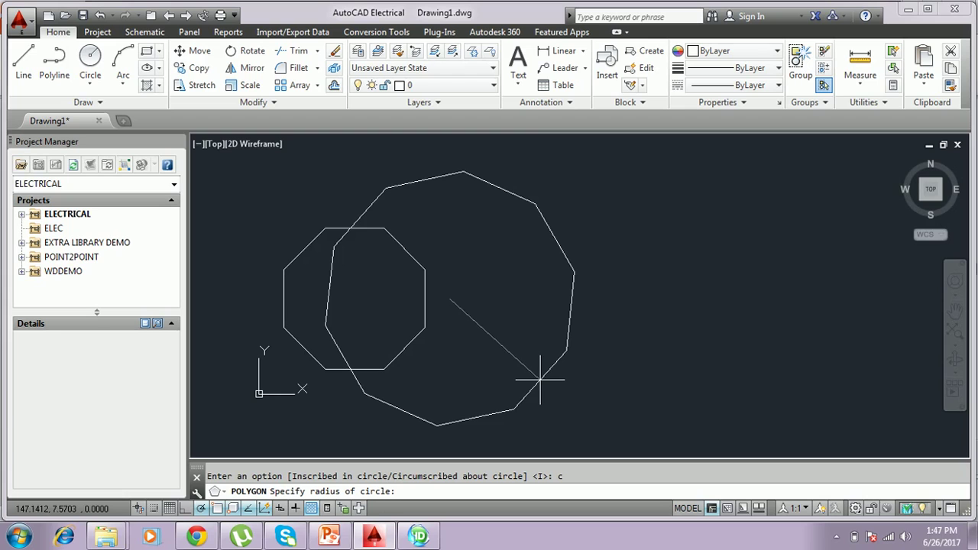
Give the decagon a radius of 40 and review slide 20's Edge-method steps
{"action": "left_click", "coordinate": [328, 536]}
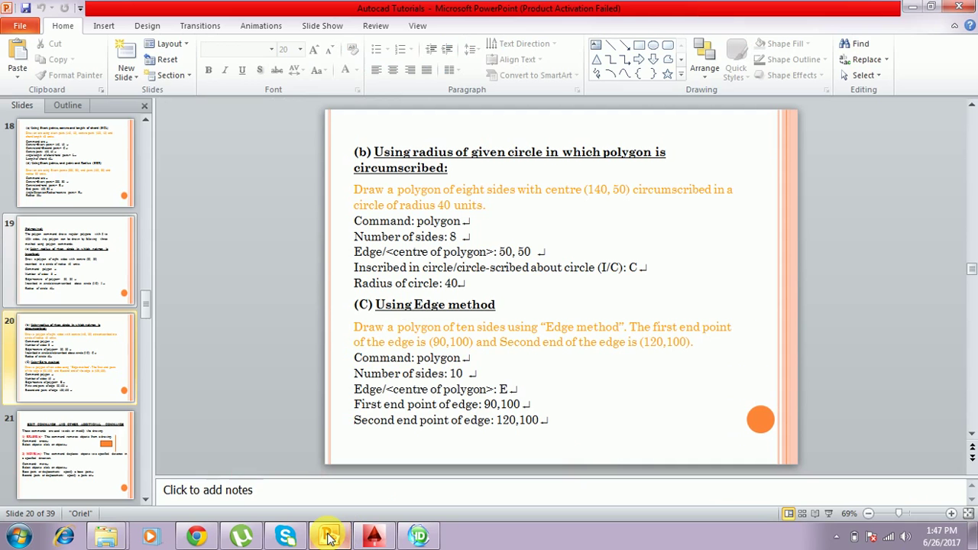
{"action": "left_click", "coordinate": [374, 536]}
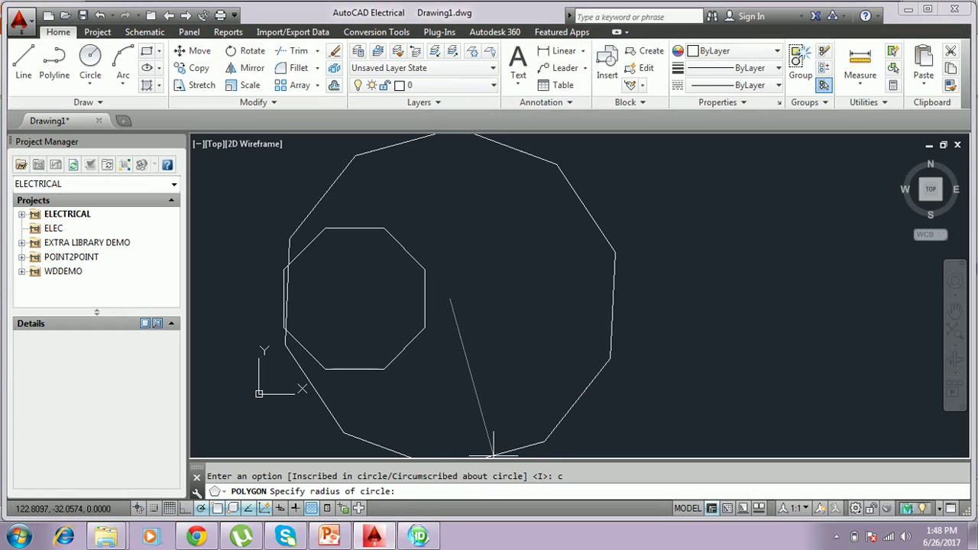
{"action": "type", "text": "40"}
{"action": "key", "text": "Return"}
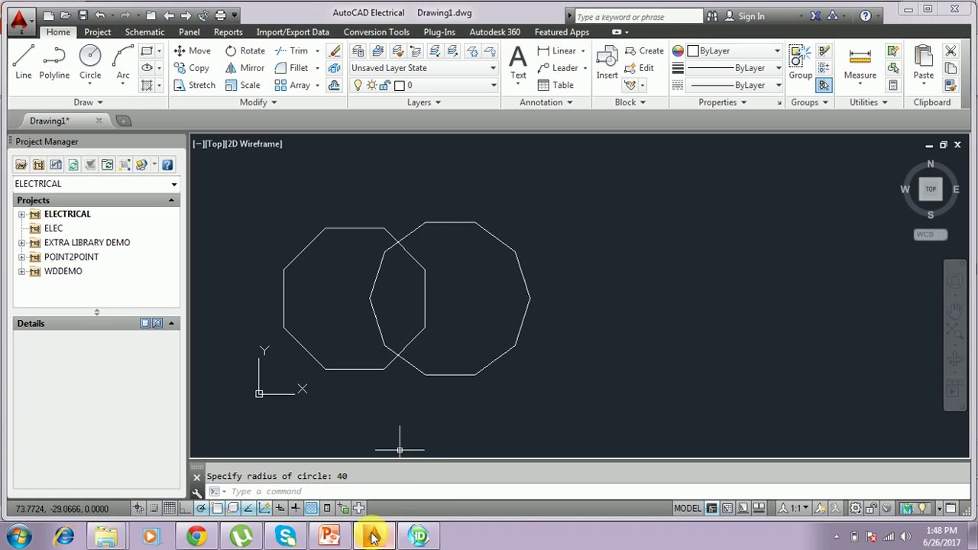
{"action": "left_click", "coordinate": [329, 537]}
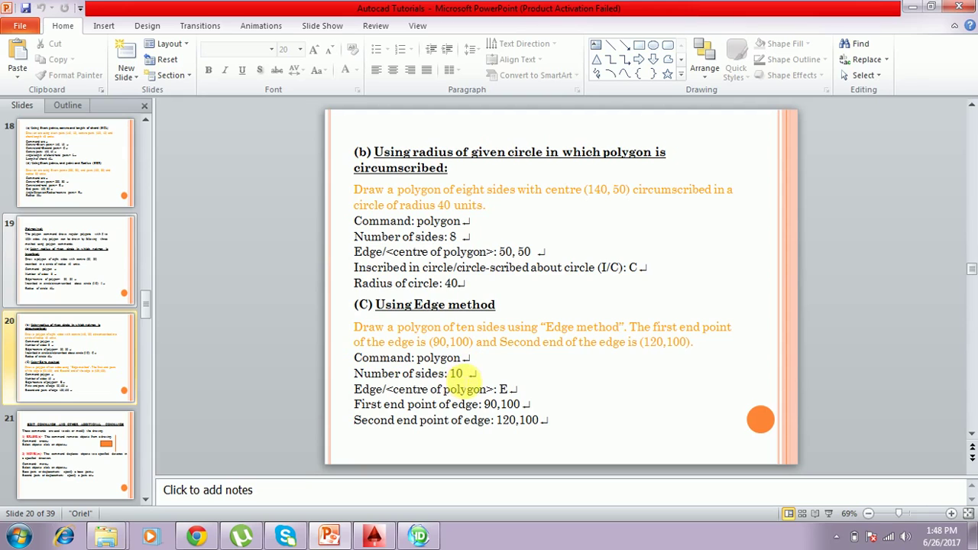
Run POL with 12 sides and choose the Edge option
{"action": "mouse_move", "coordinate": [373, 537]}
{"action": "left_click", "coordinate": [384, 542]}
{"action": "type", "text": "pol"}
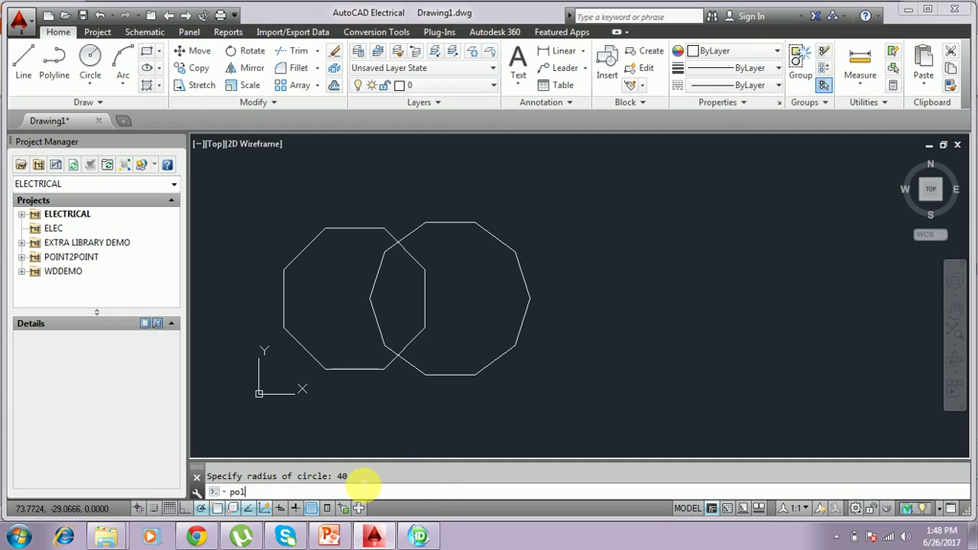
{"action": "key", "text": "Return"}
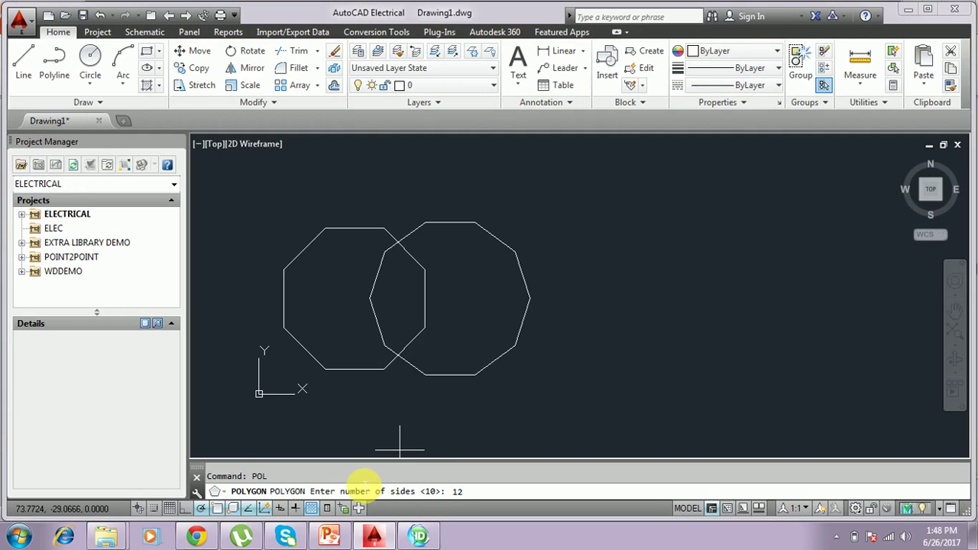
{"action": "key", "text": "Return"}
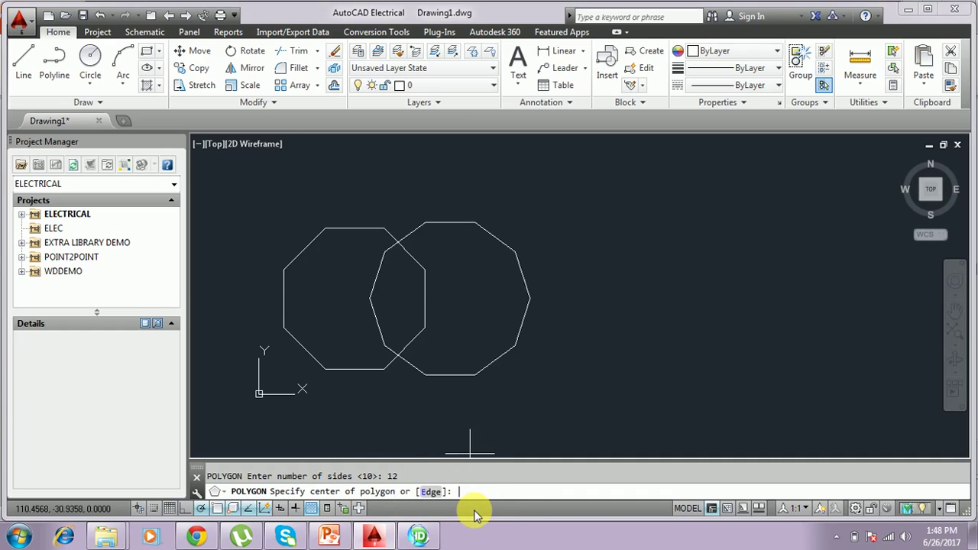
{"action": "type", "text": "e"}
{"action": "key", "text": "Return"}
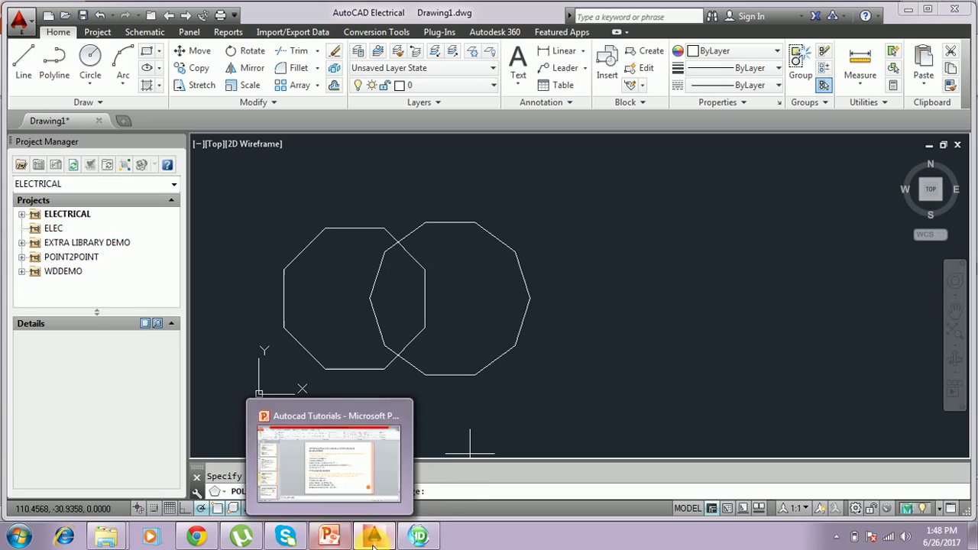
Place the 12-sided polygon's edge from 90,100 to 120,100
{"action": "left_click", "coordinate": [327, 539]}
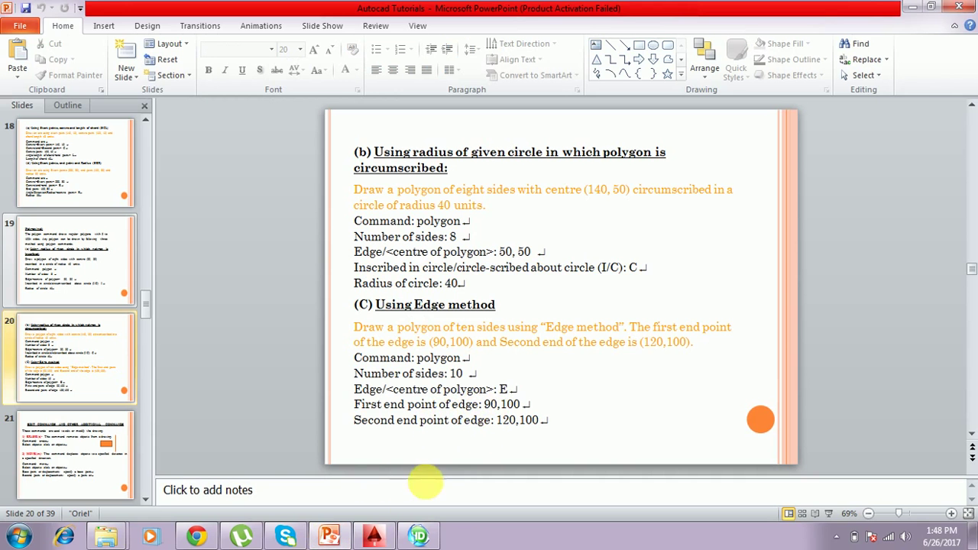
{"action": "left_click", "coordinate": [380, 536]}
{"action": "type", "text": "90,100"}
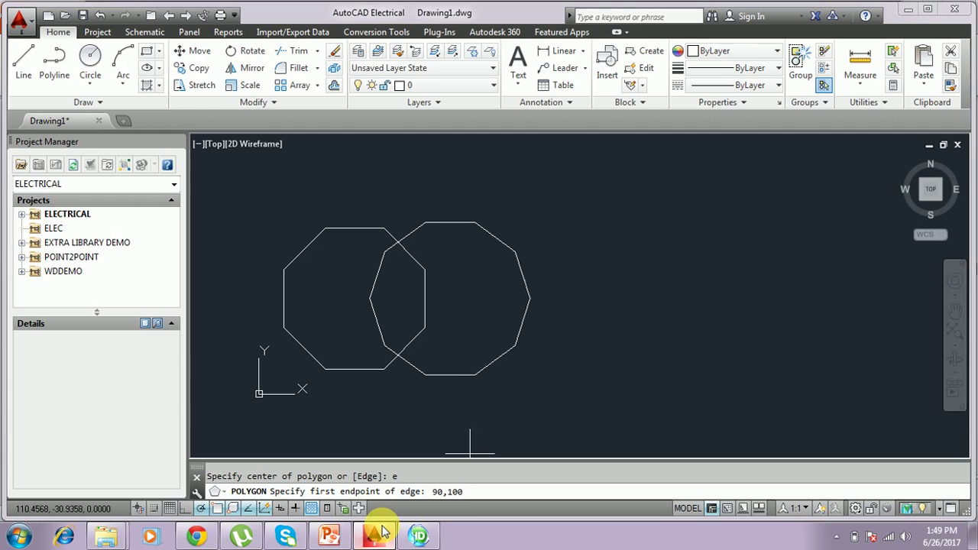
{"action": "key", "text": "Return"}
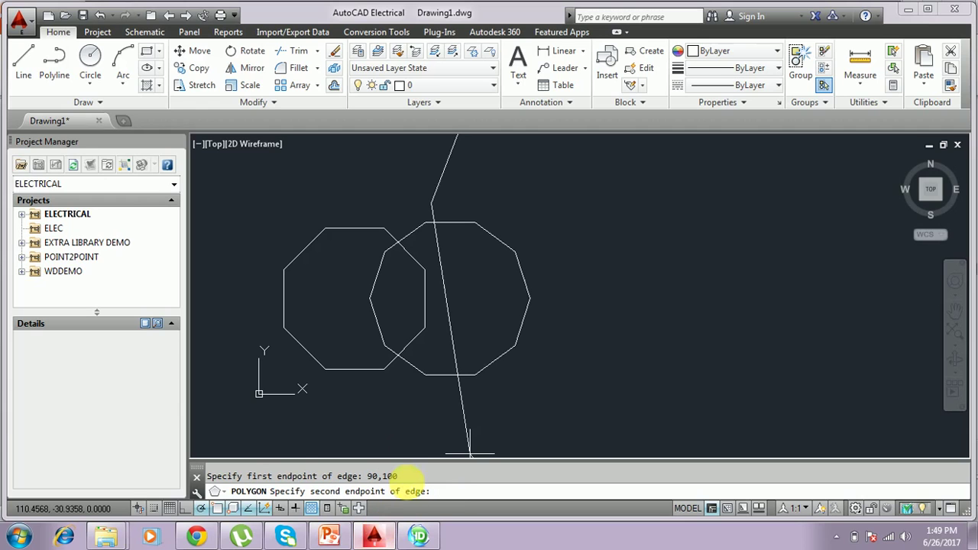
{"action": "scroll", "coordinate": [457, 342], "scroll_direction": "down", "scroll_amount": 1}
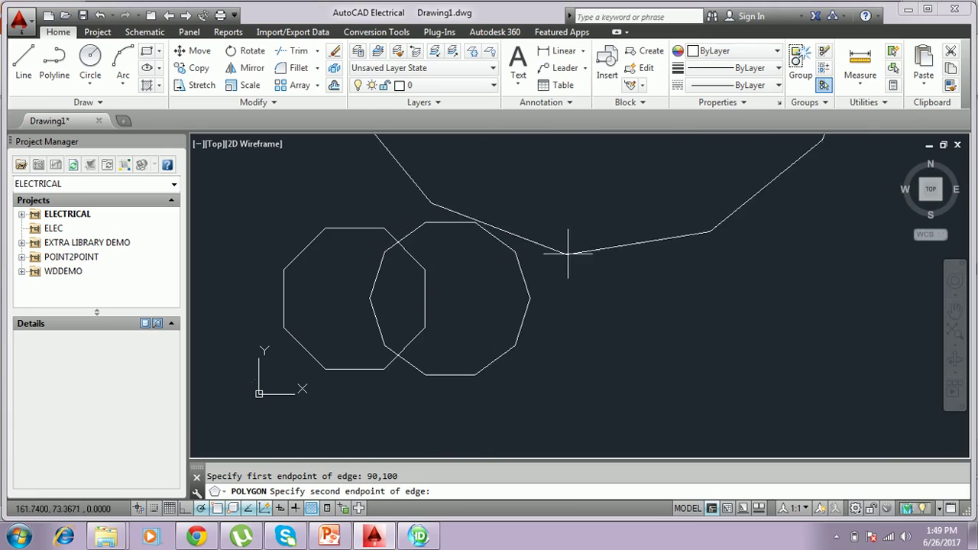
{"action": "left_click", "coordinate": [328, 535]}
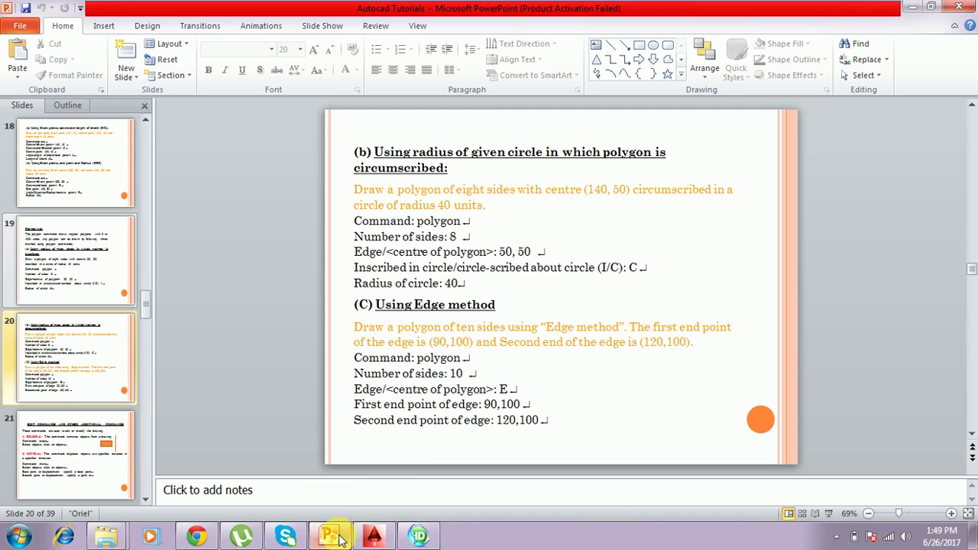
{"action": "left_click", "coordinate": [385, 541]}
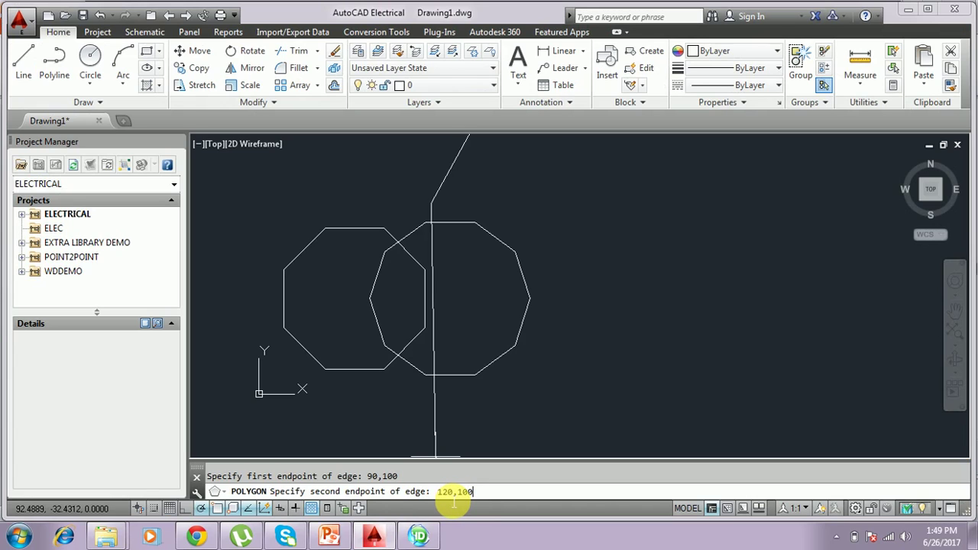
{"action": "key", "text": "Return"}
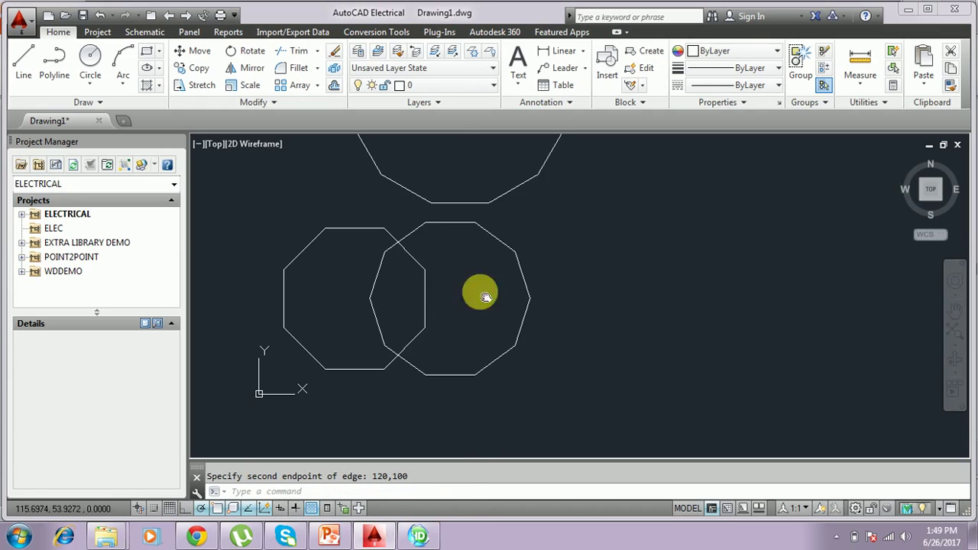
Pan the drawing down so the 12-sided polygon is fully visible above the others
{"action": "scroll", "coordinate": [477, 310], "scroll_direction": "down", "scroll_amount": 2}
{"action": "middle_click_drag", "start_coordinate": [600, 228], "coordinate": [596, 357]}
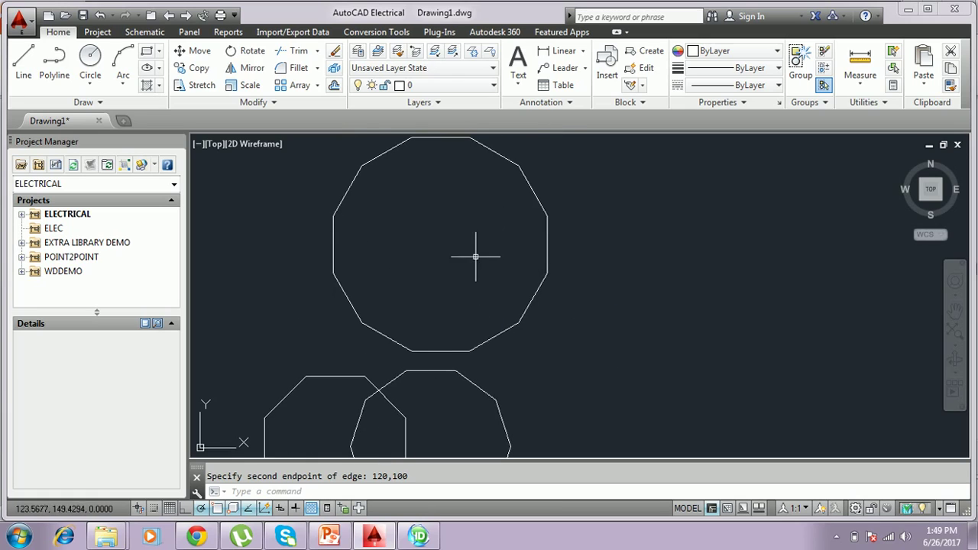
{"action": "left_click", "coordinate": [329, 540]}
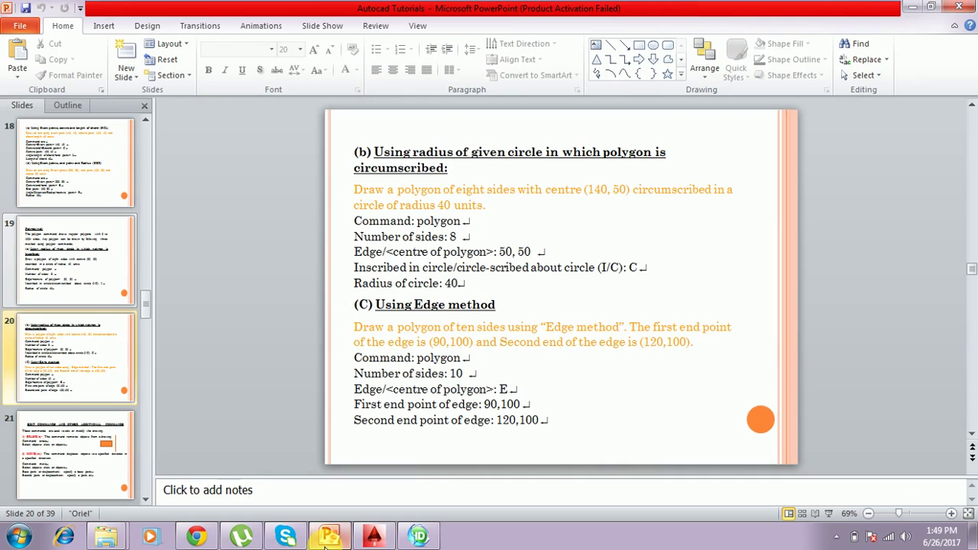
{"action": "left_click", "coordinate": [374, 536]}
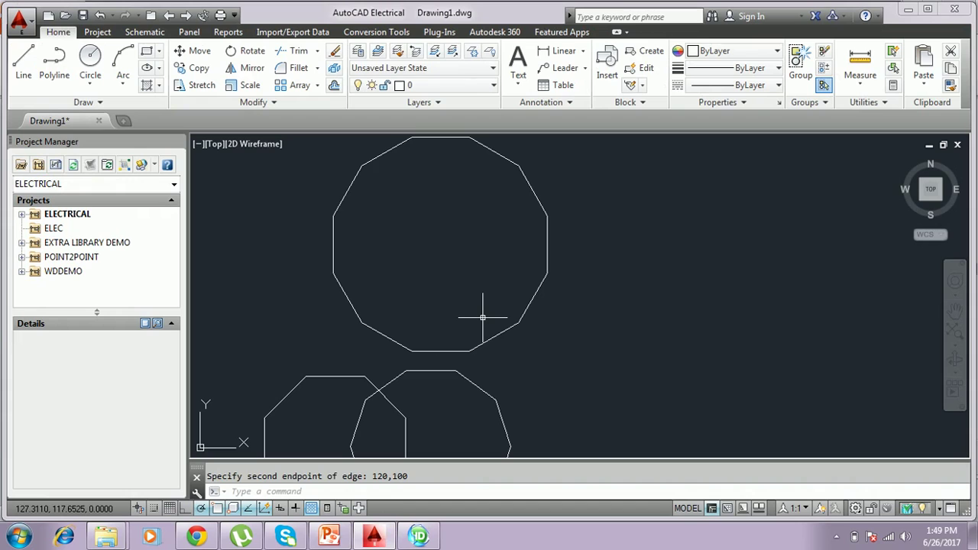
{"action": "left_click", "coordinate": [379, 495]}
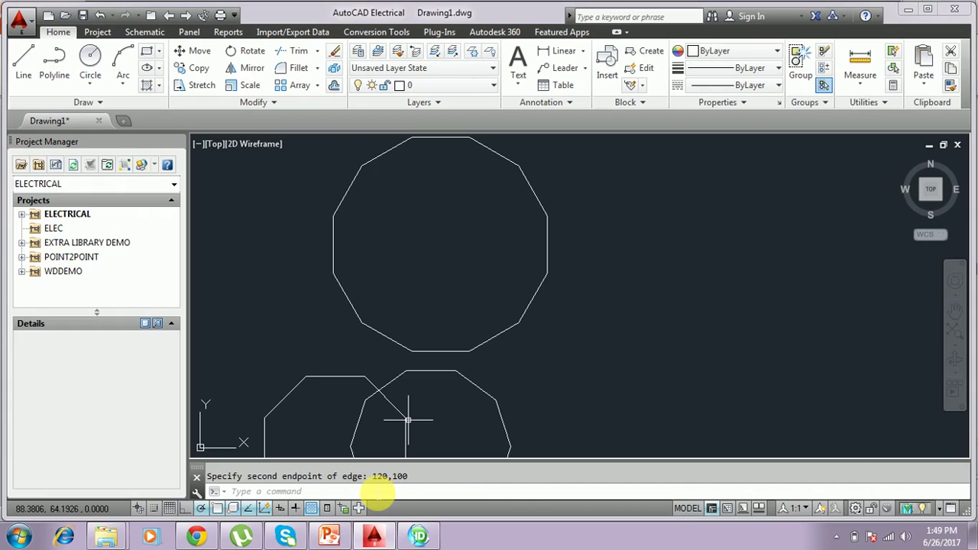